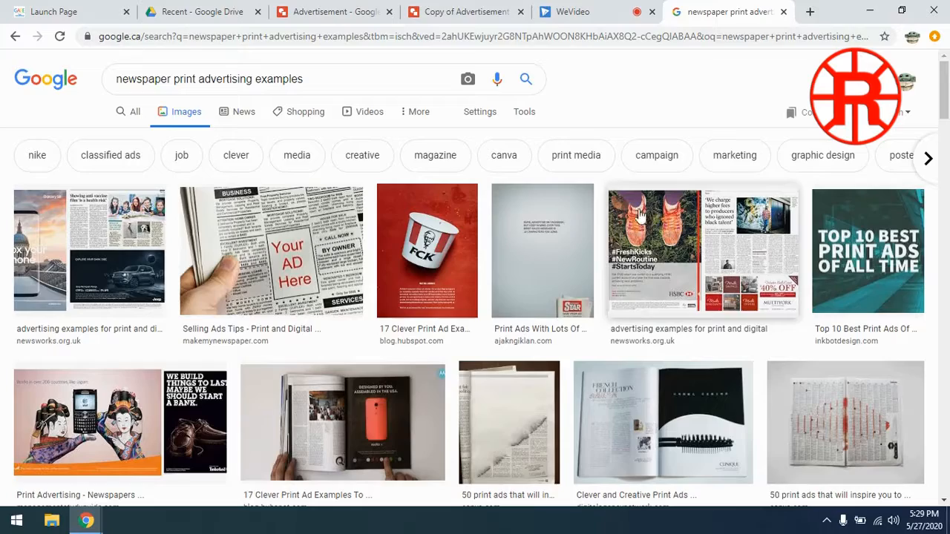
- Look through the newspaper print advertising image examples and switch to the Copy of Advertisement drawing
drag(946, 88, 939, 307)
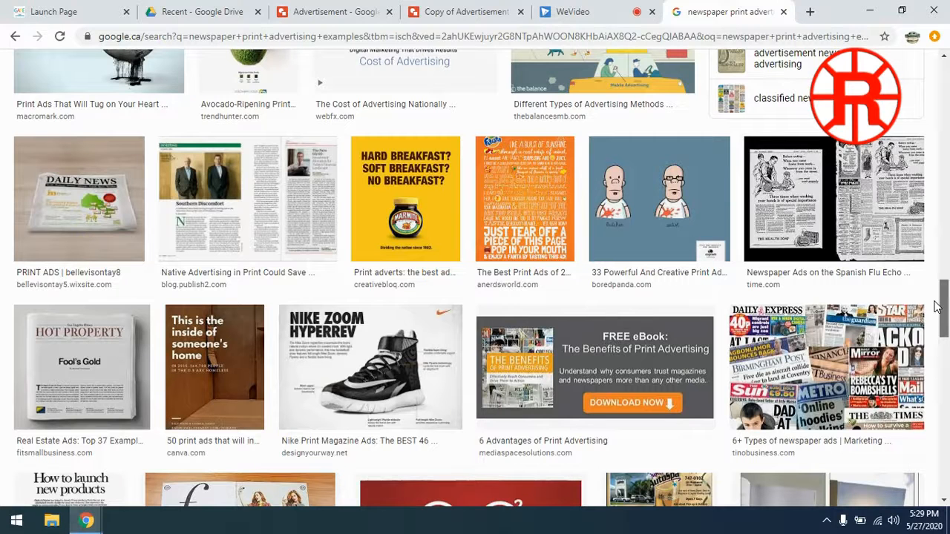
drag(936, 306, 943, 73)
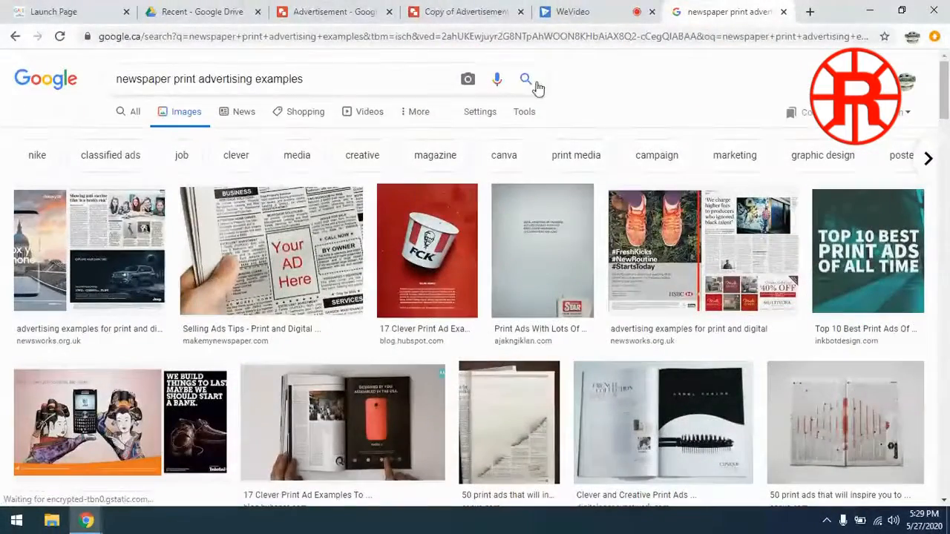
click(448, 13)
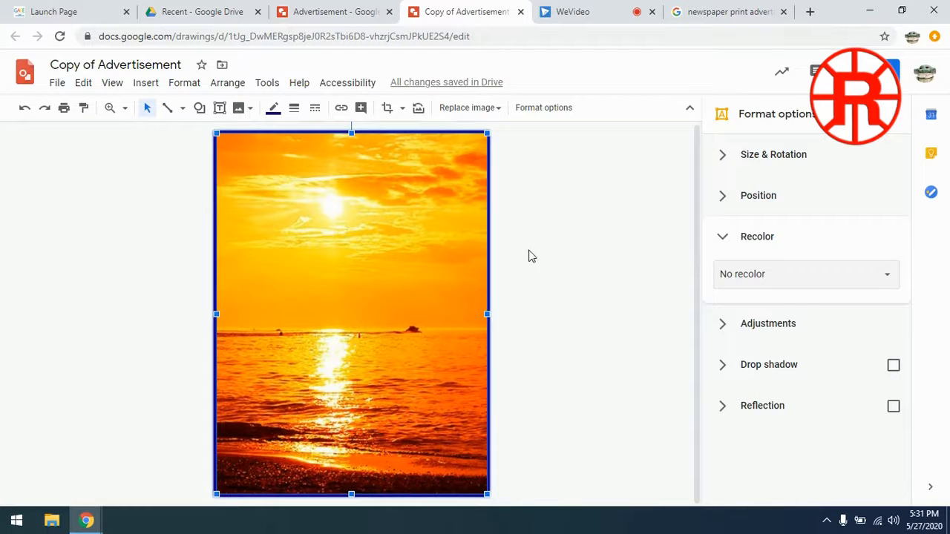
- Inspect how the sunset background image is cropped to the poster page
click(582, 276)
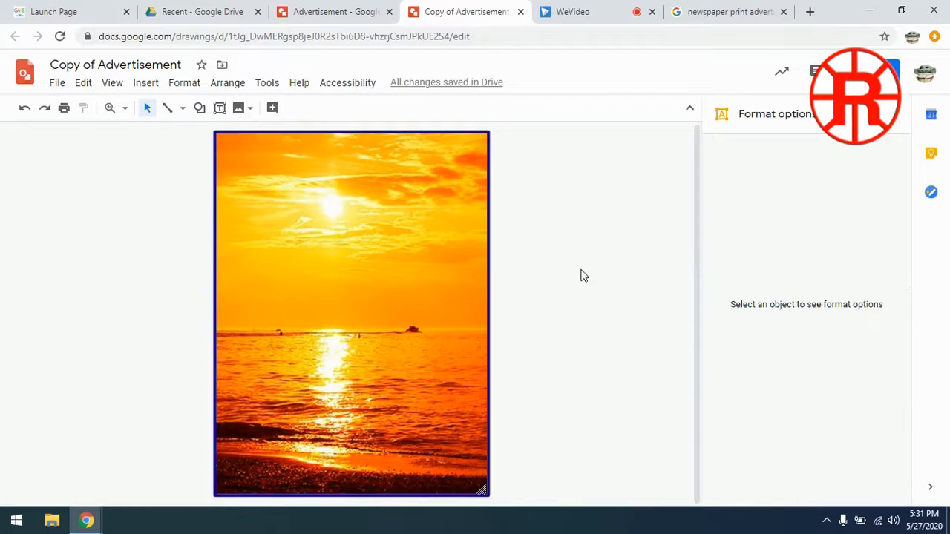
double_click(326, 237)
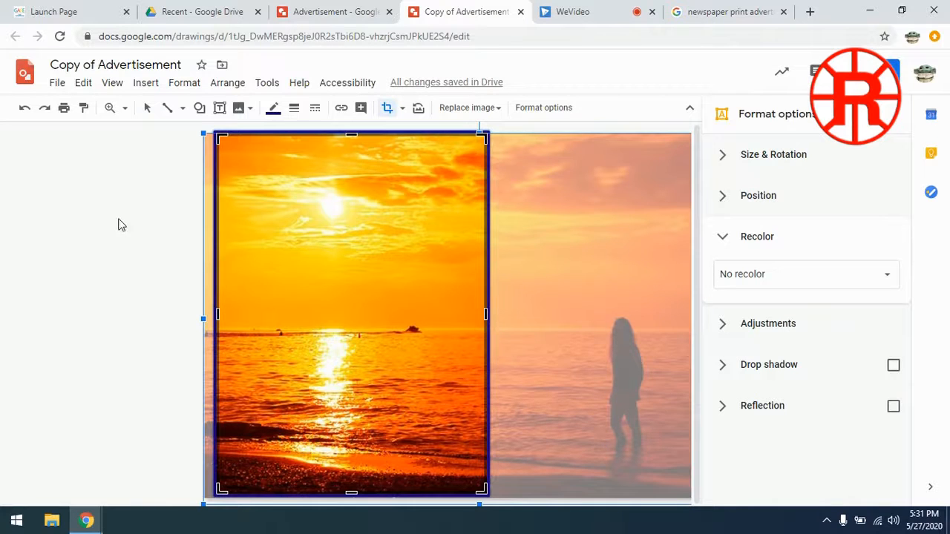
key(Escape)
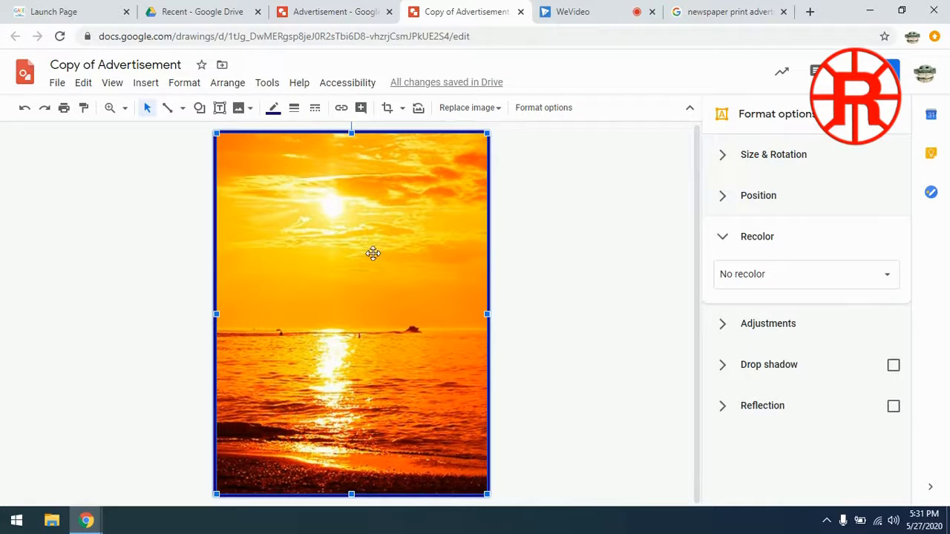
- Recolor the sunset background image, trying Light 8 before settling on Light 7
click(772, 280)
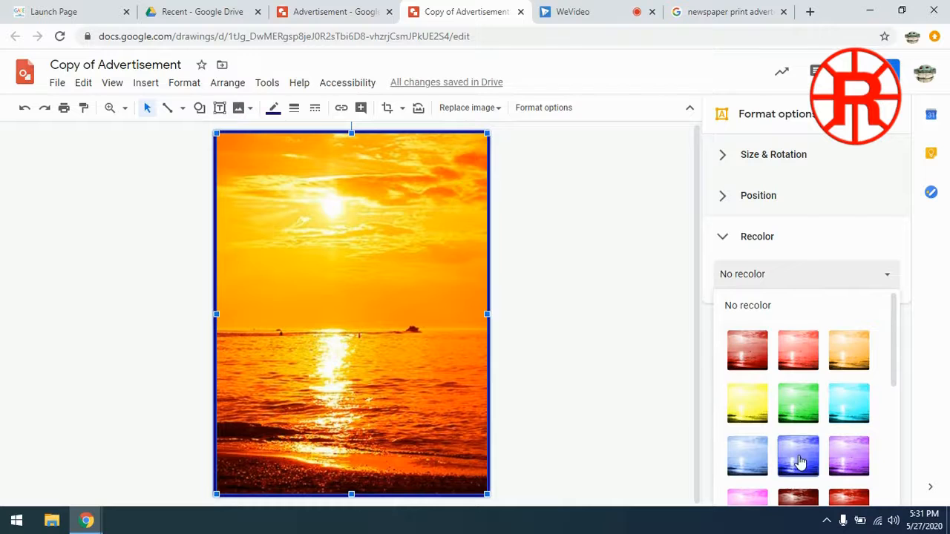
click(798, 455)
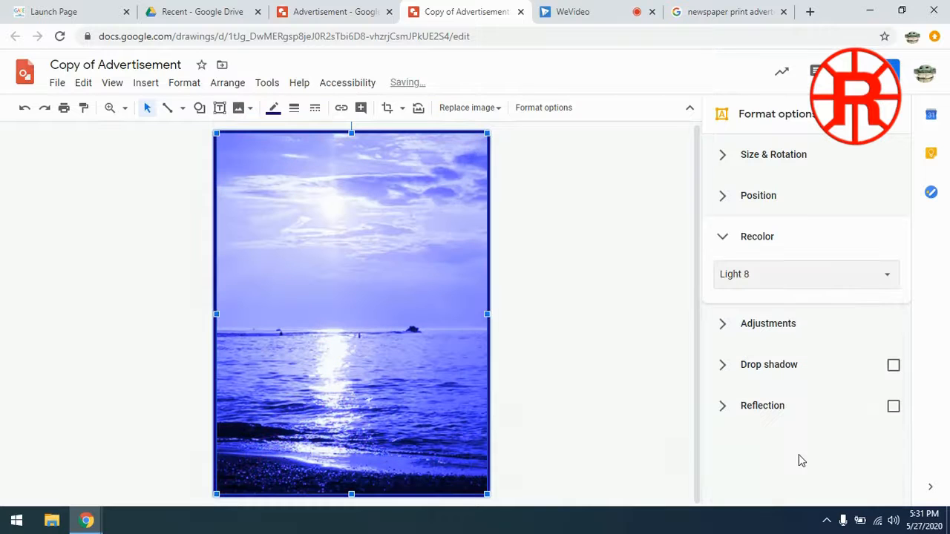
click(768, 279)
click(747, 454)
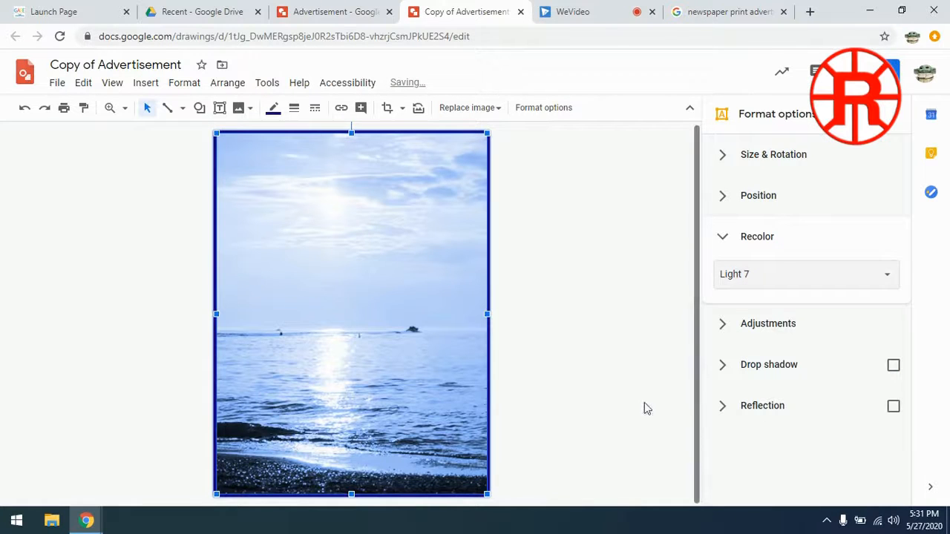
click(641, 281)
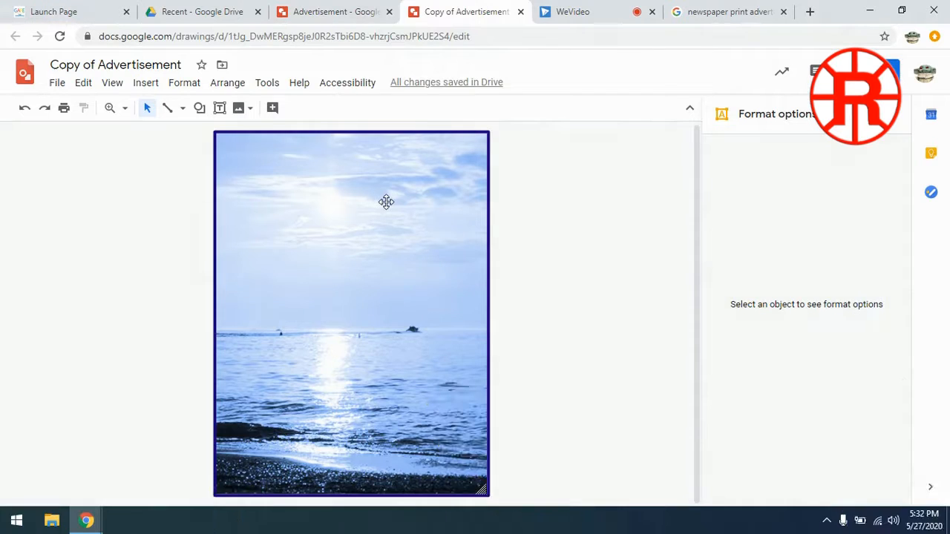
- Paste the two copied photos of medical workers onto the blue background
key(ctrl+v)
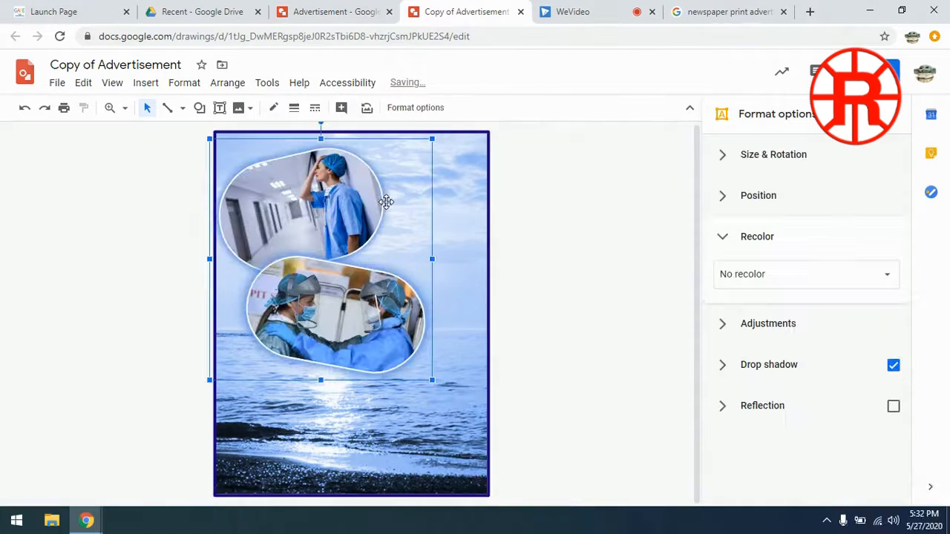
click(534, 223)
- Examine the upper photo's crop shape options, corner rounding and drop shadow settings
click(358, 256)
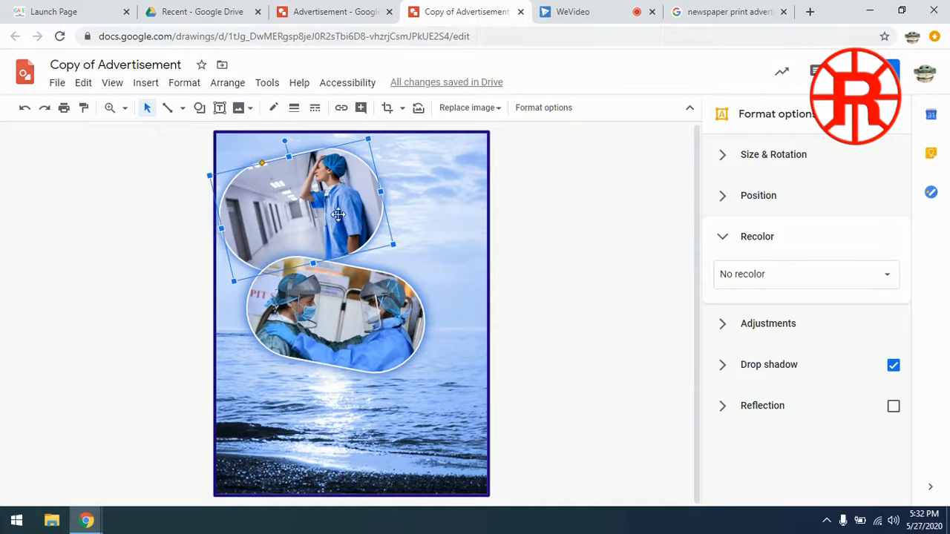
double_click(289, 190)
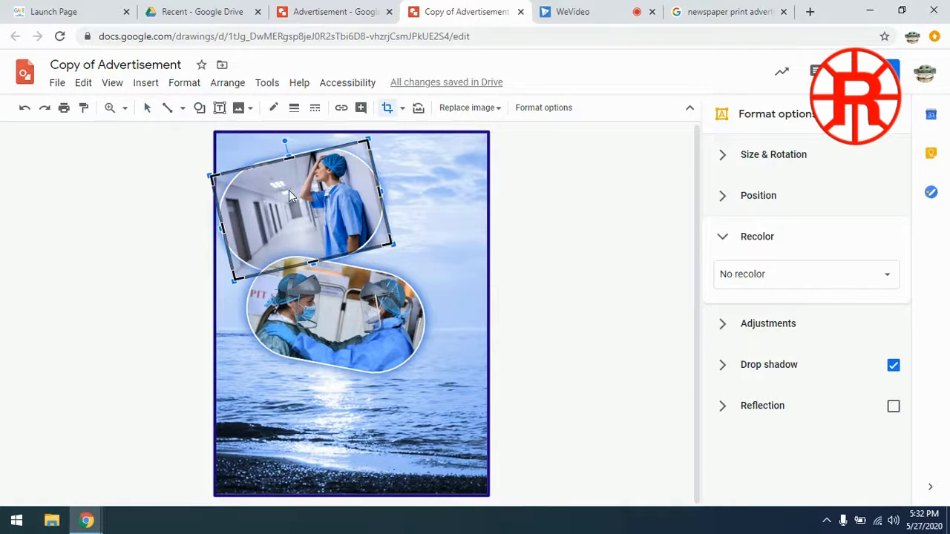
click(401, 109)
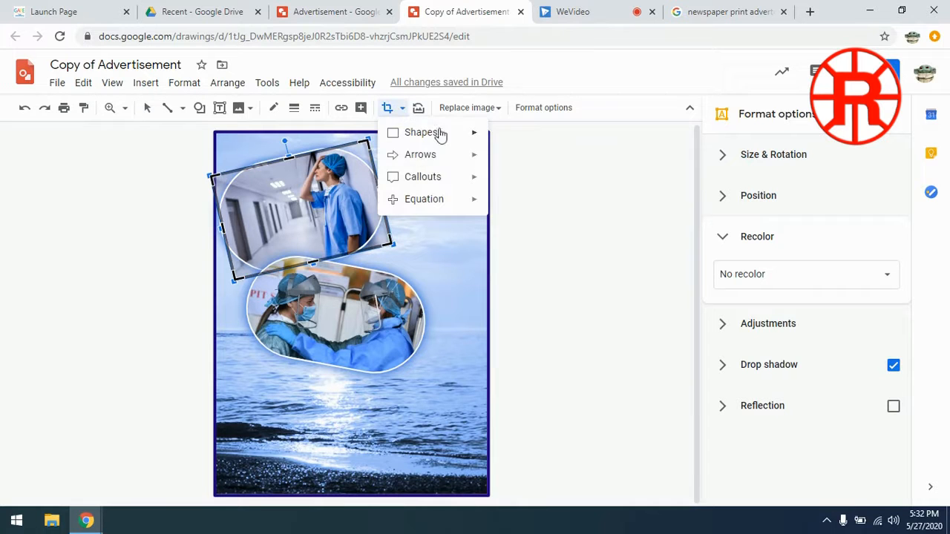
mouse_move(446, 139)
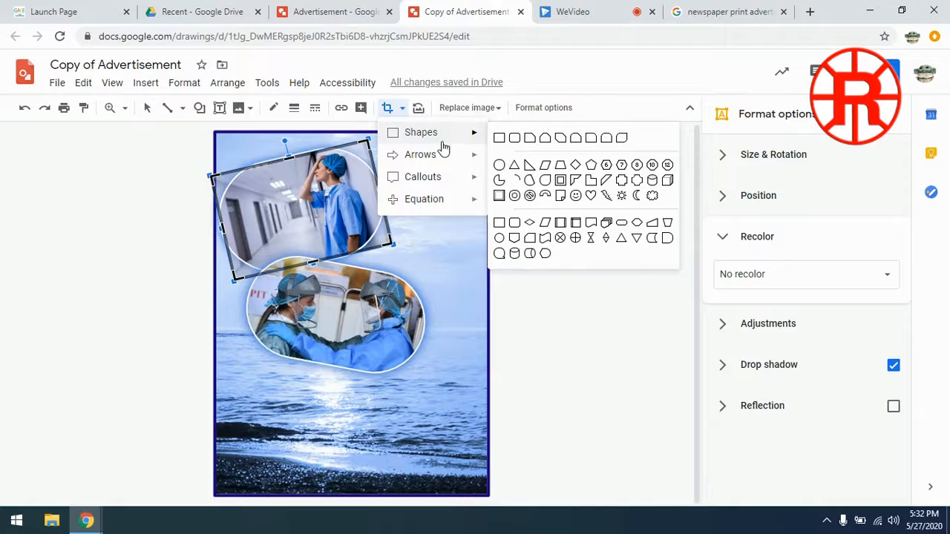
click(586, 327)
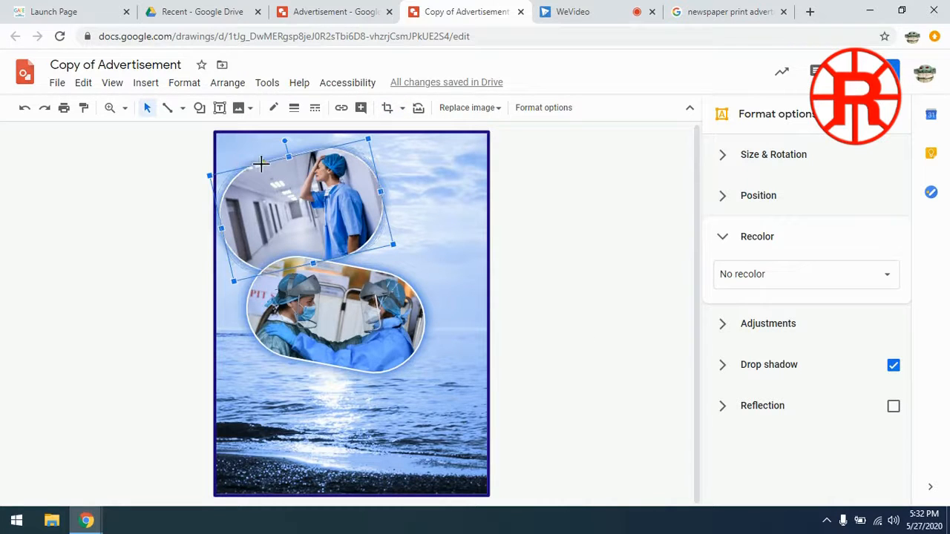
drag(263, 164, 264, 164)
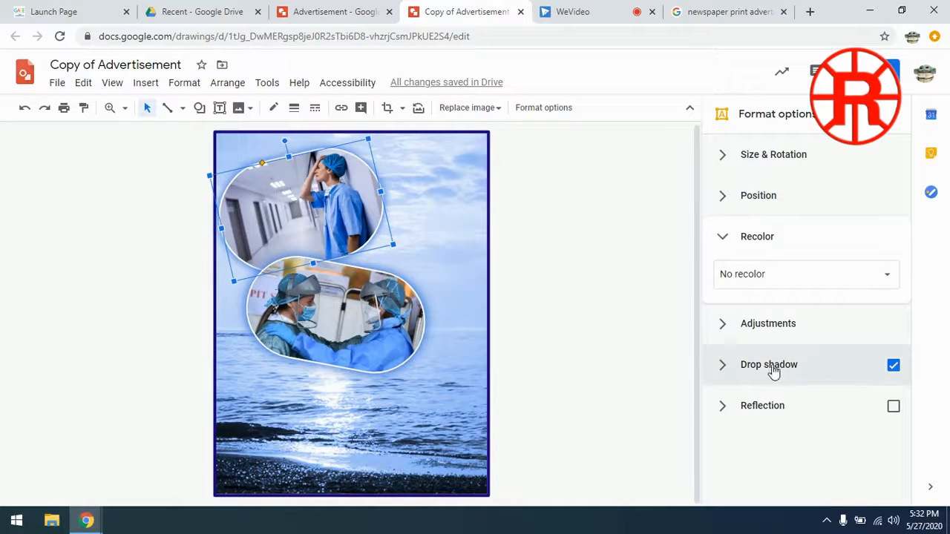
click(745, 371)
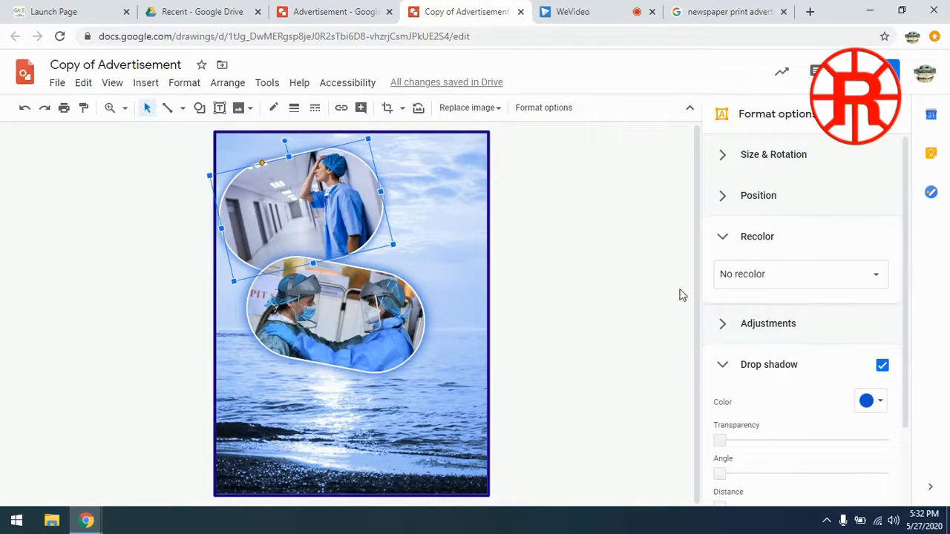
click(583, 259)
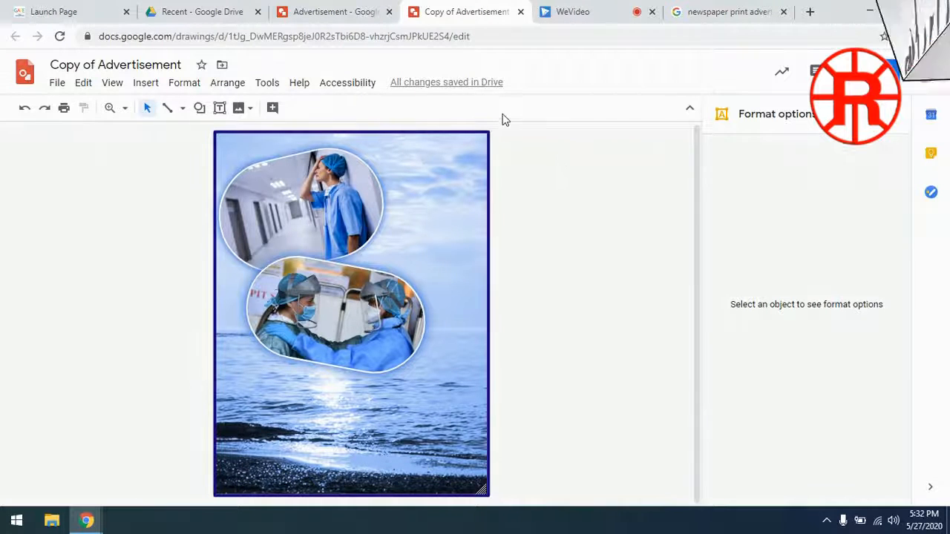
- Paste the copied text "In these difficult times, Know that," beside the upper photo
key(ctrl+v)
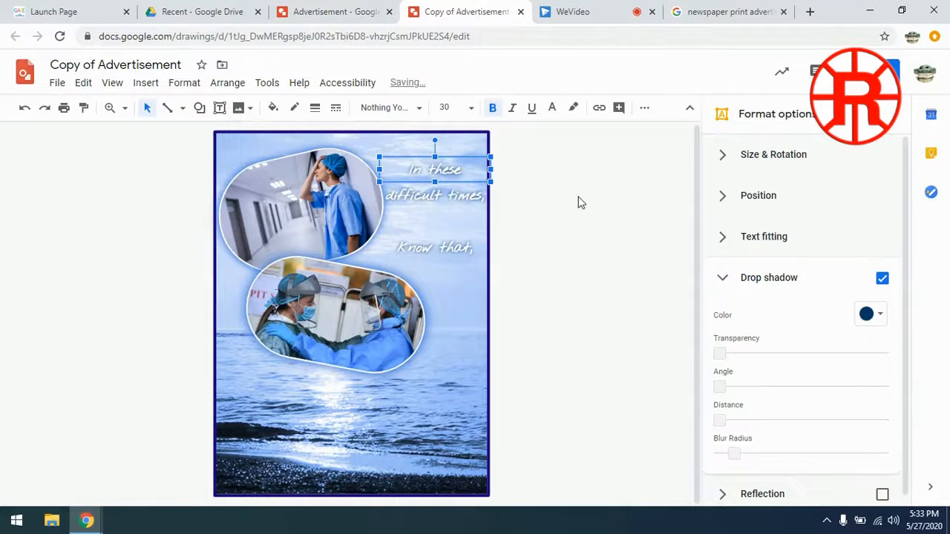
click(553, 225)
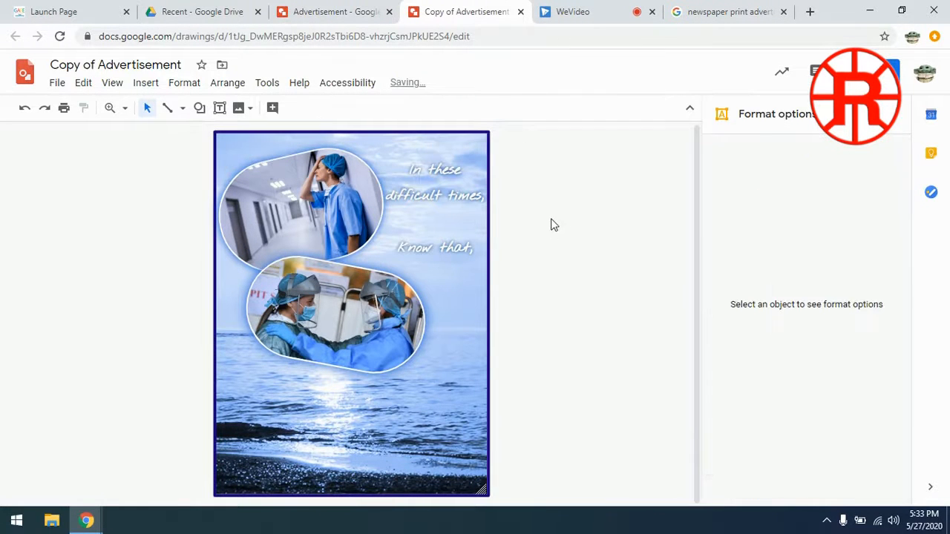
click(431, 191)
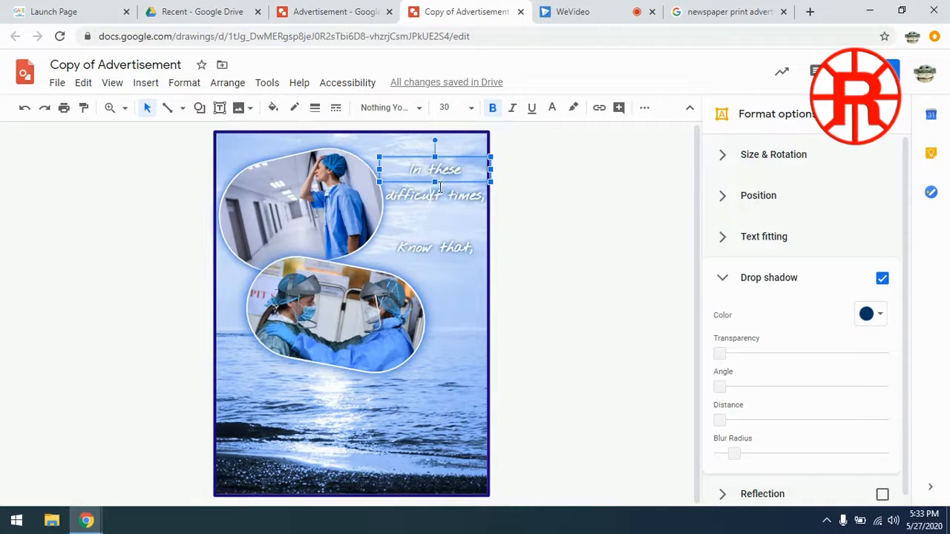
- Paste the "We've got you" text over the lower photo's edge and the Anchorwear logo just below it
click(546, 202)
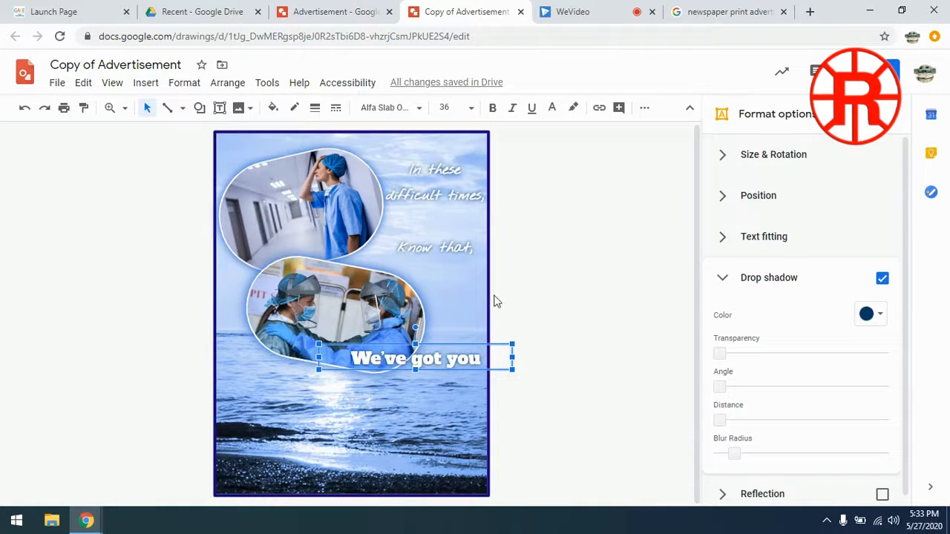
click(539, 281)
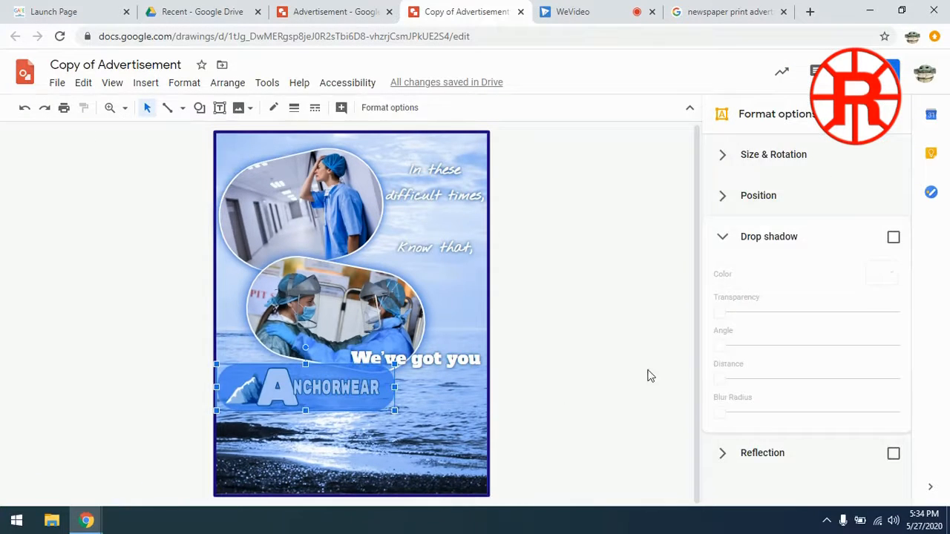
click(648, 376)
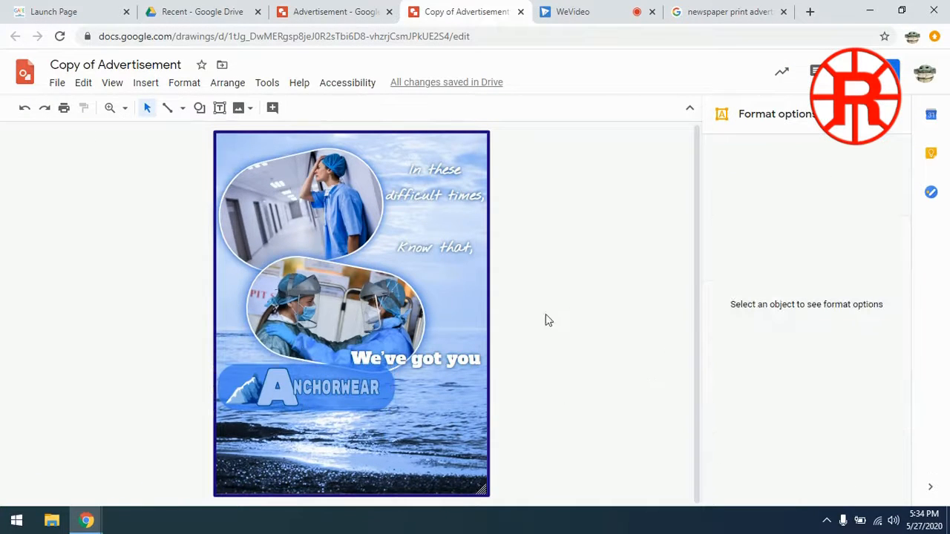
- Send the Anchorwear logo back two levels in the stacking order
click(289, 392)
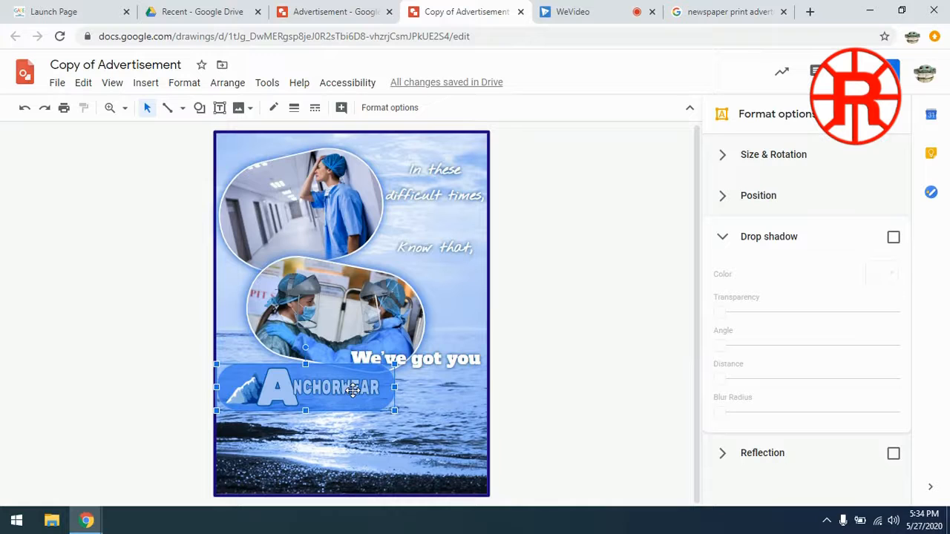
key(ctrl+Down)
key(ctrl+Down)
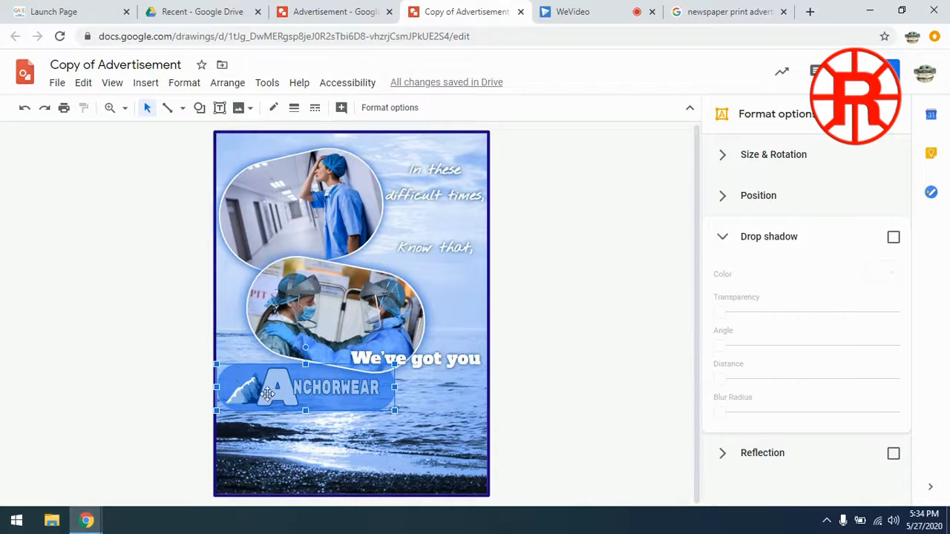
click(573, 290)
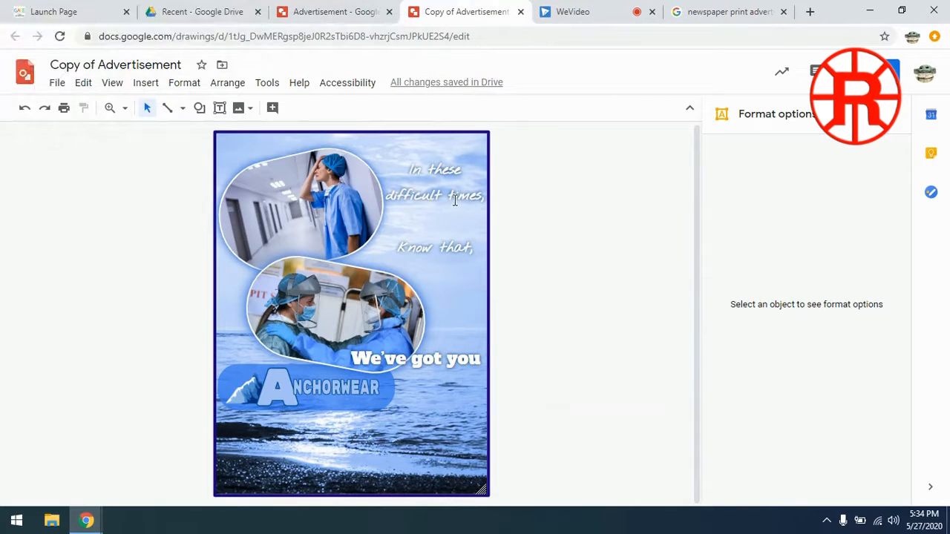
- Paste the hashtag strip #AnchorwearPPE, #FrontlineSafety, #Essential at the poster's foot and the slogan "Rock, Solid, Safety." above it
key(ctrl+v)
click(553, 363)
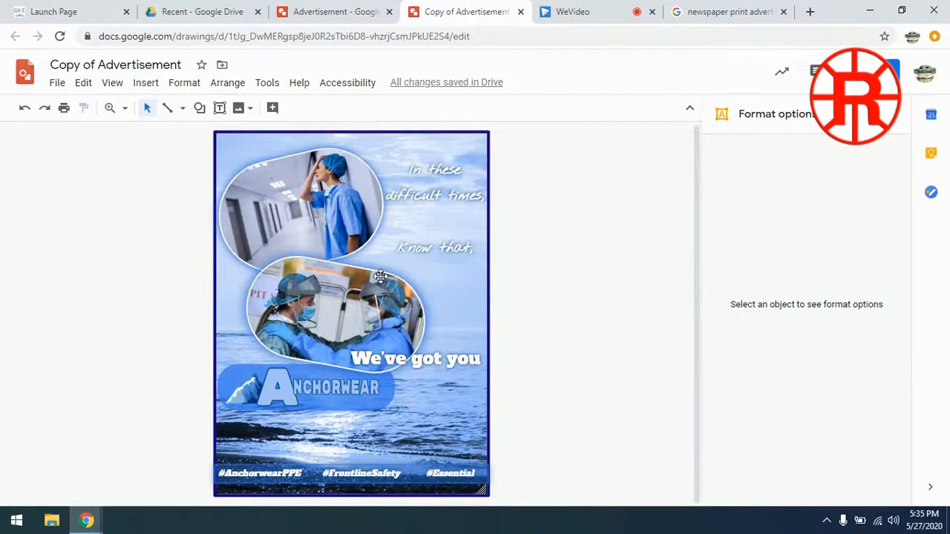
key(ctrl+v)
click(505, 435)
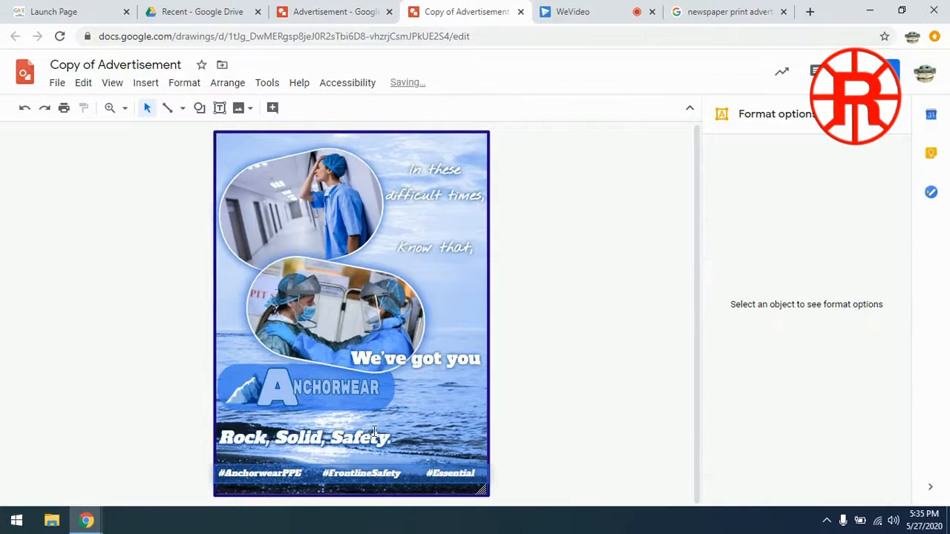
- Nudge the white "Rock, Solid, Safety." text up to uncover the blue copy behind it, and move it back down
click(240, 434)
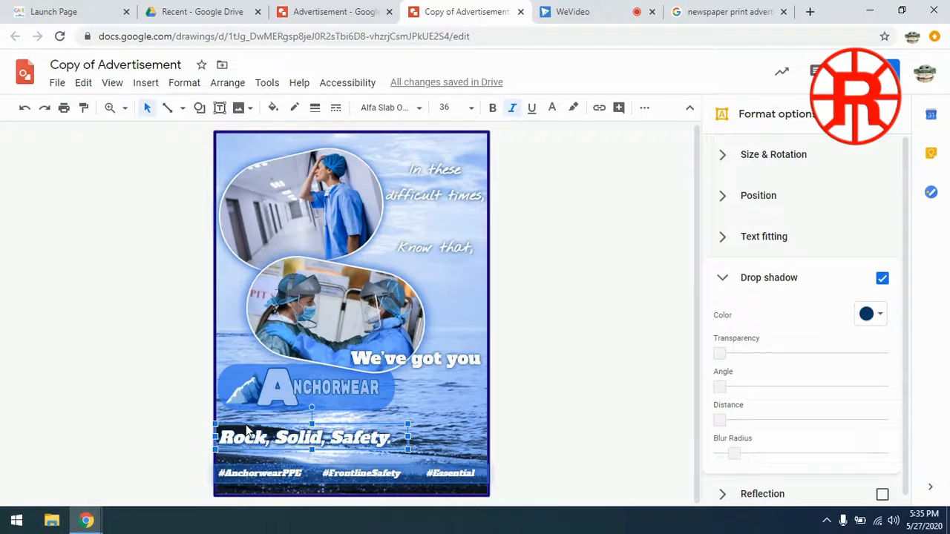
key(Up)
key(Up)
key(Up)
key(Up)
key(Up)
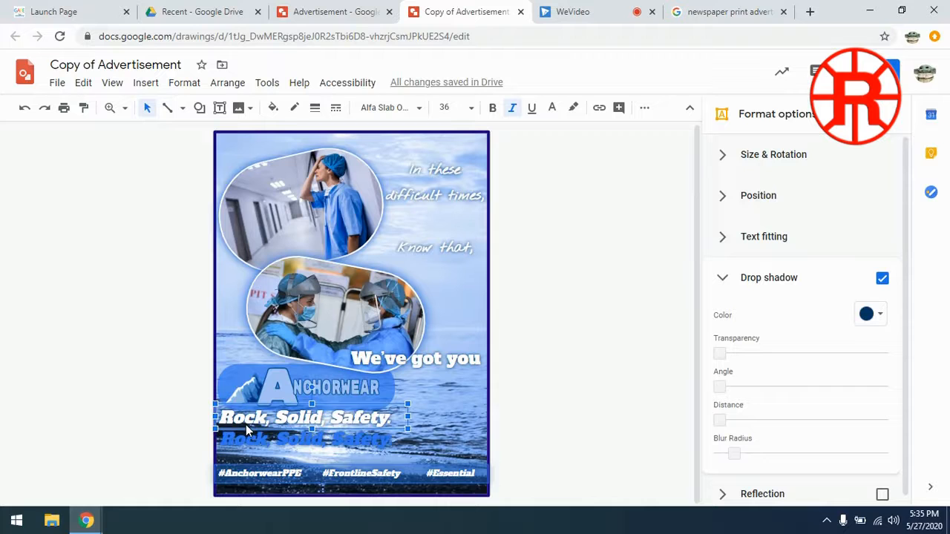
key(Down)
key(Down)
key(Down)
key(Down)
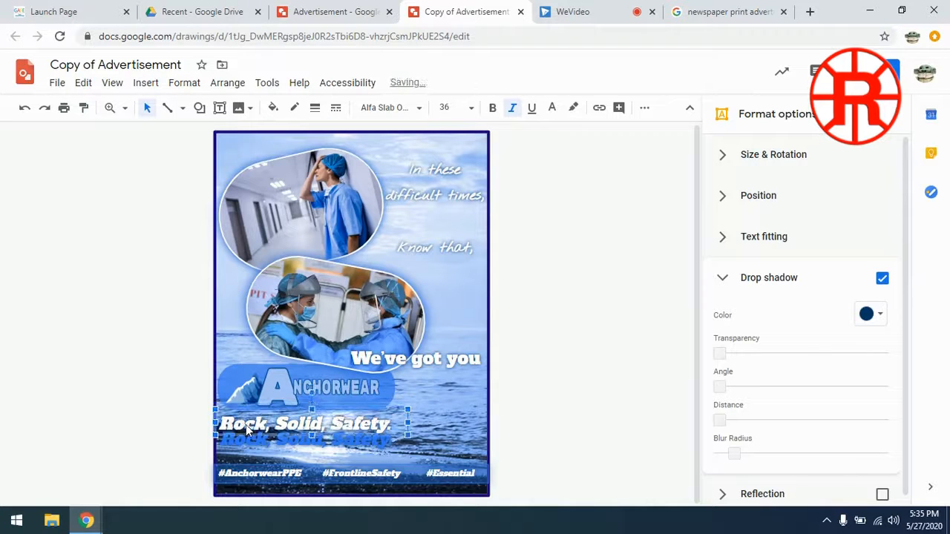
key(Down)
key(Down)
key(Down)
- Delete the "Rock, Solid, Safety." slogan and undo the deletion
key(Delete)
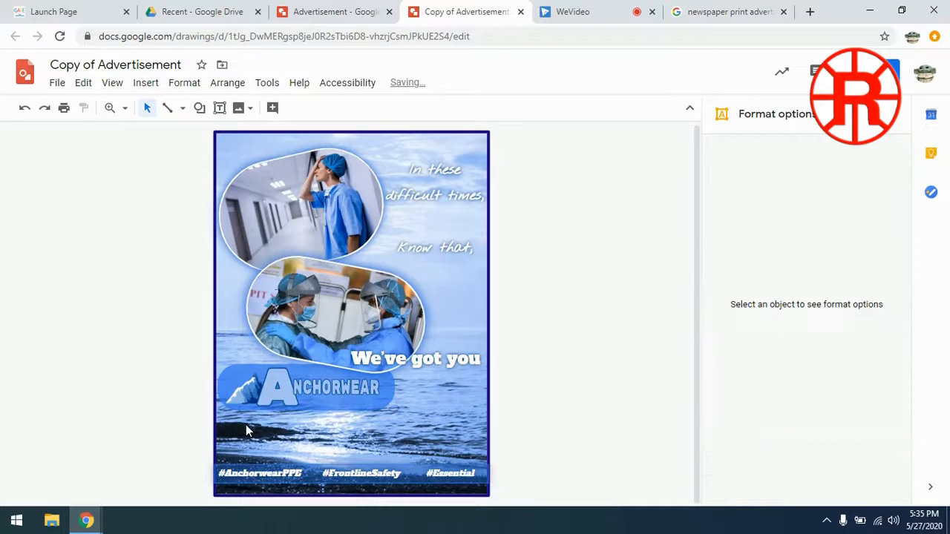
key(ctrl+z)
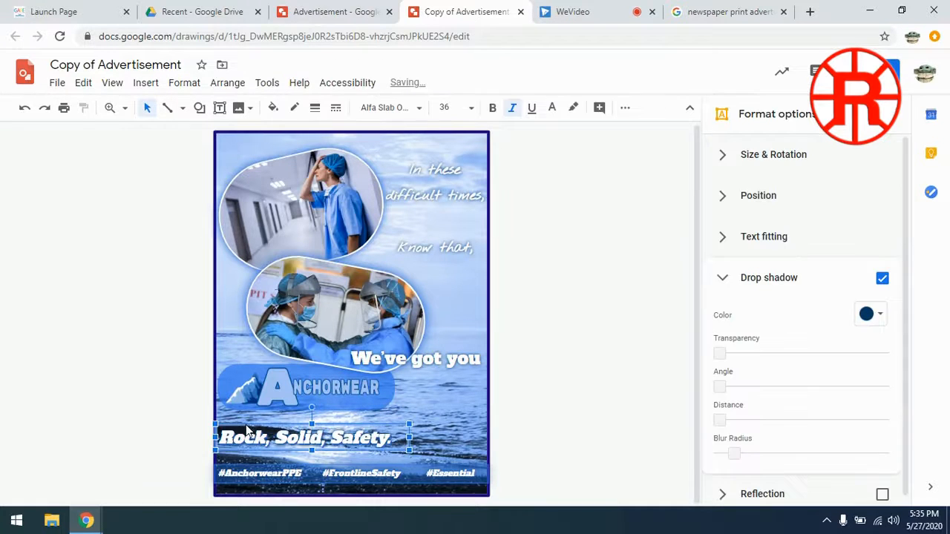
click(561, 349)
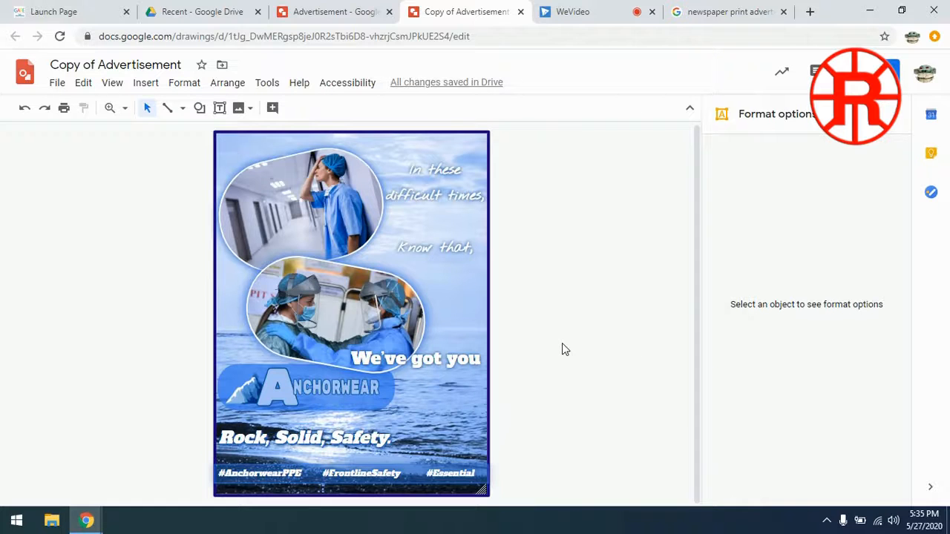